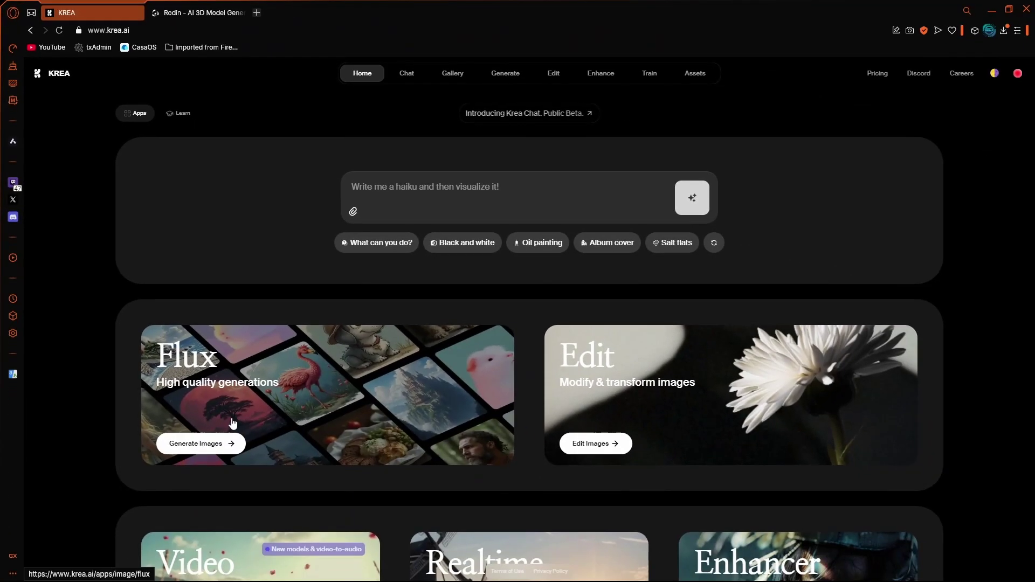
# In Flux, enter the prompt '3d graffiti style character or a gang member holding up a pistol' on a solid white background
pyautogui.click(233, 423)
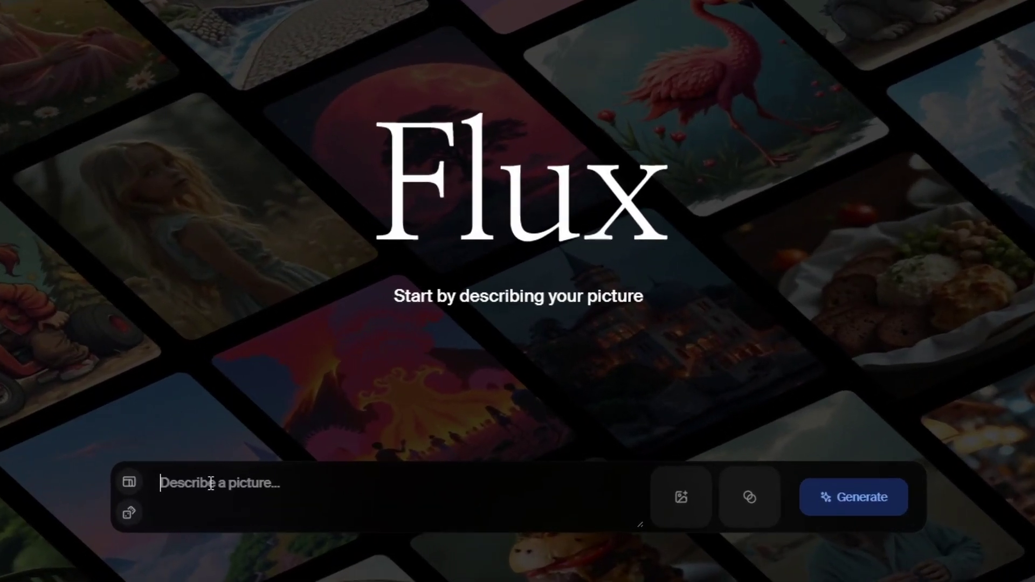
pyautogui.write('3d gra')
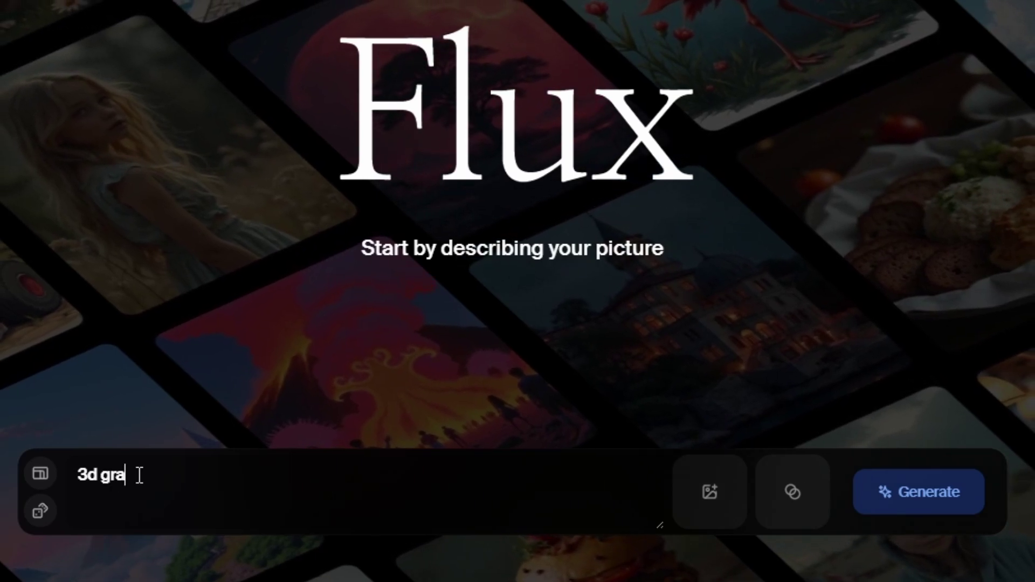
pyautogui.write('ffiti st')
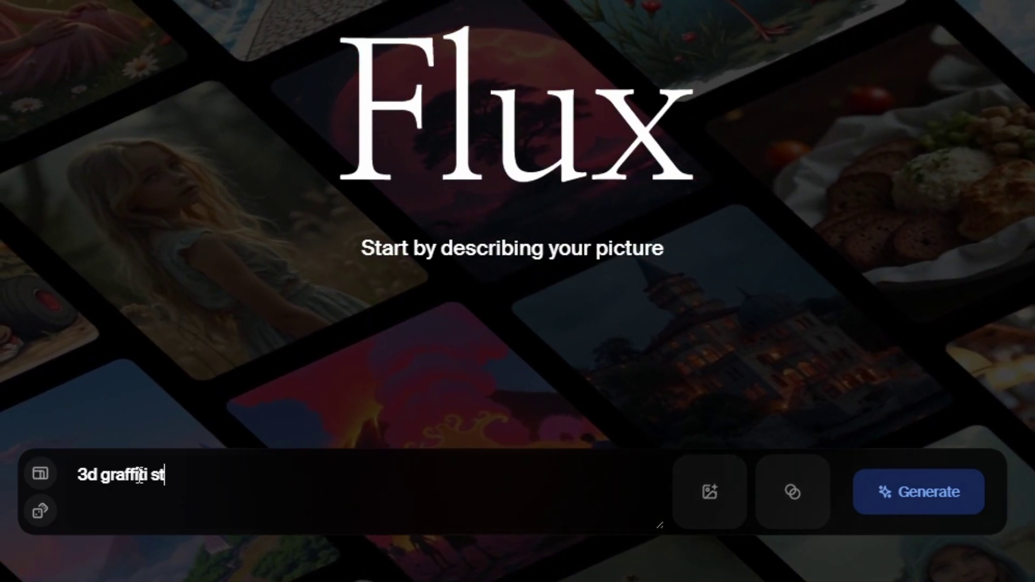
pyautogui.write('yle char')
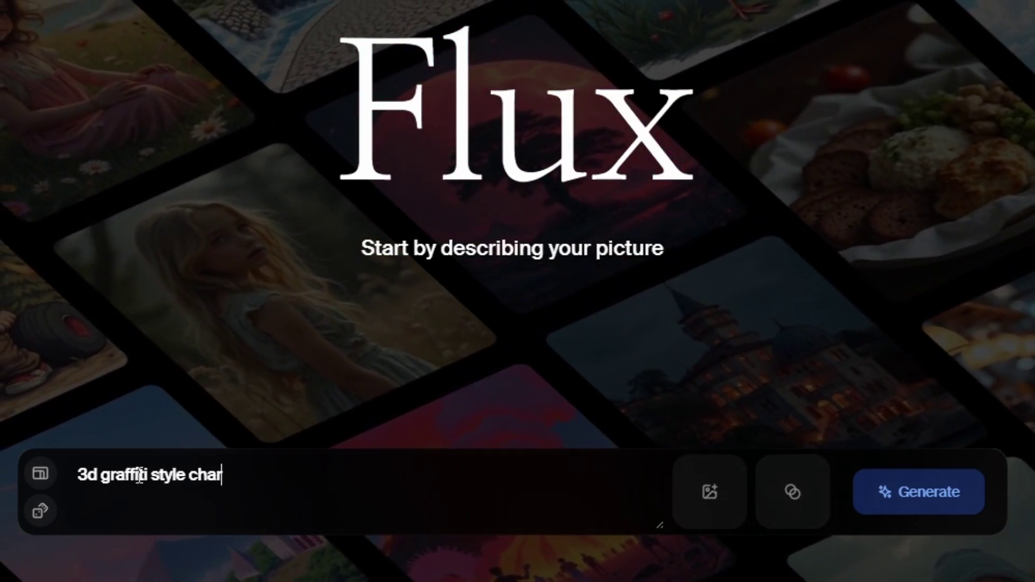
pyautogui.write('acter or a')
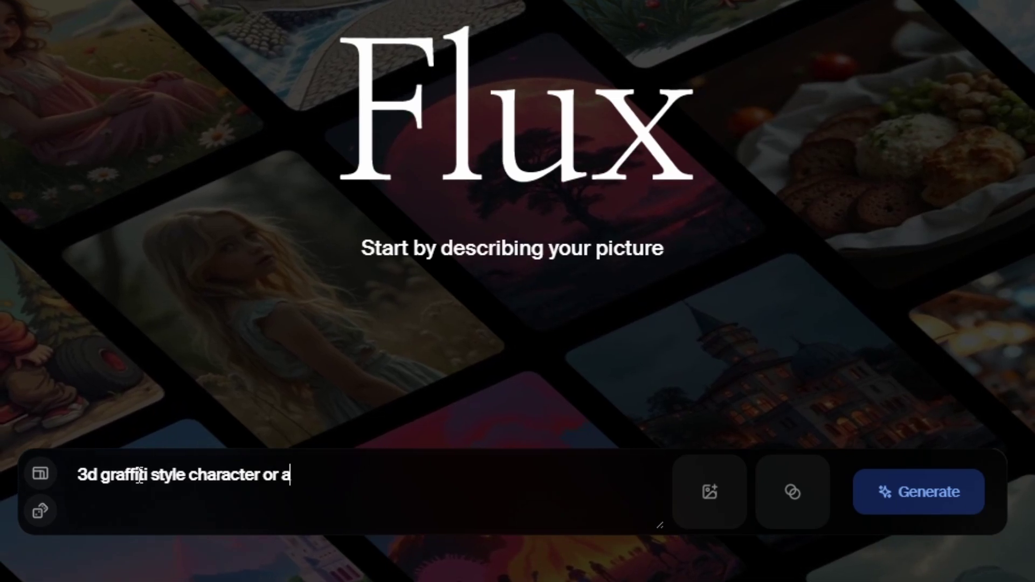
pyautogui.write(' gang membe')
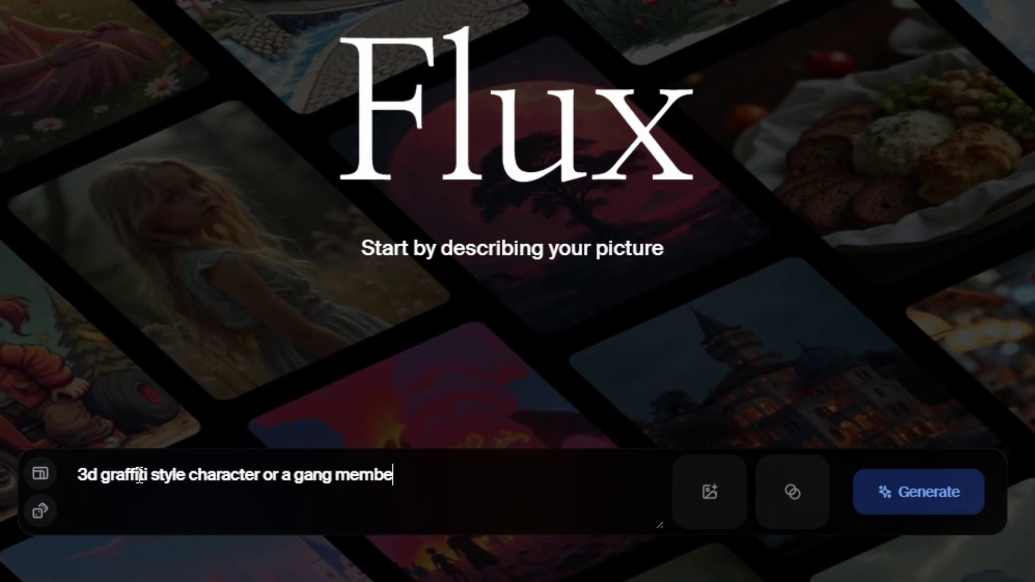
pyautogui.write('r ho')
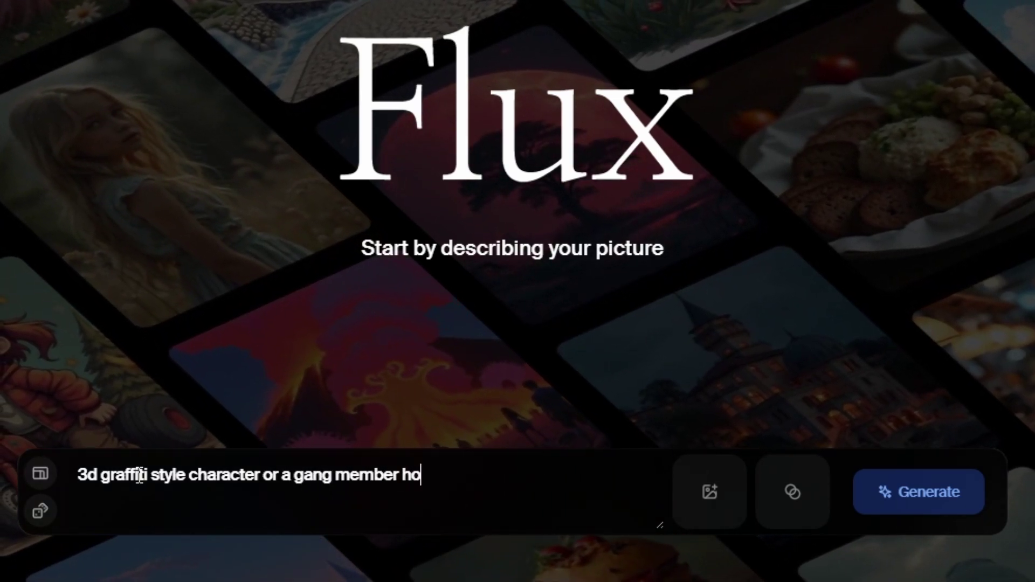
pyautogui.write('lding up a p')
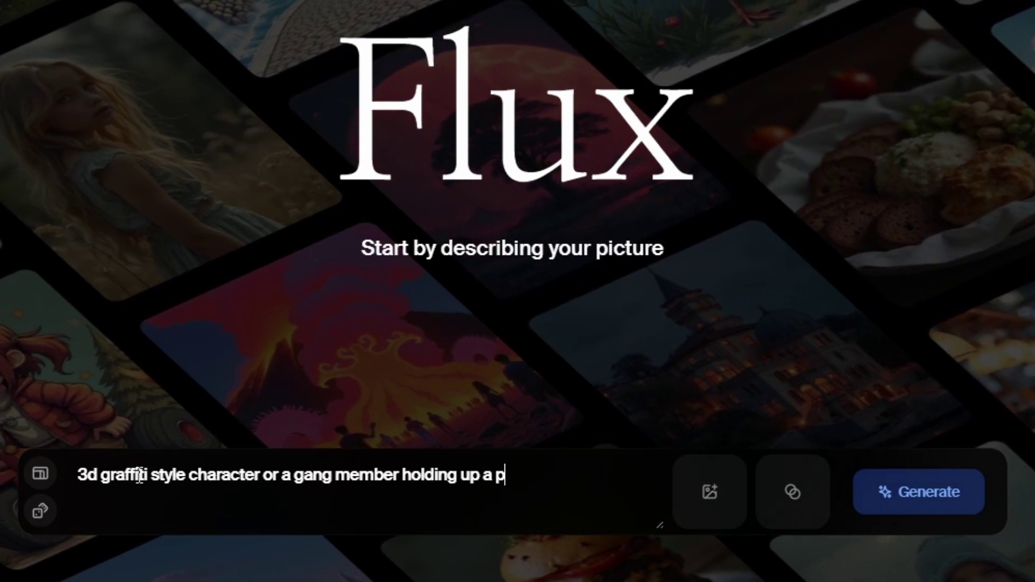
pyautogui.write('istol with a so')
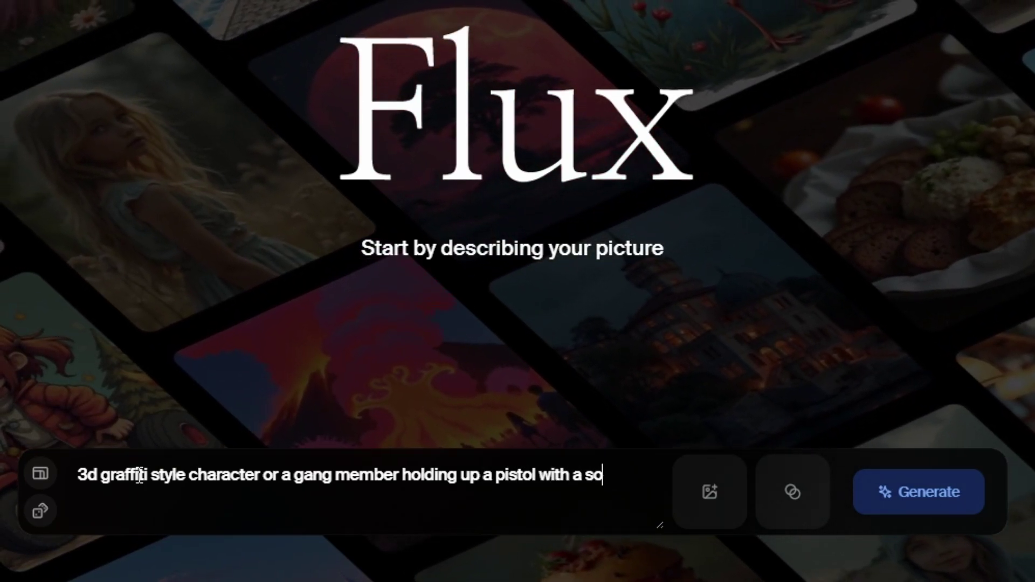
pyautogui.write('lid white backg')
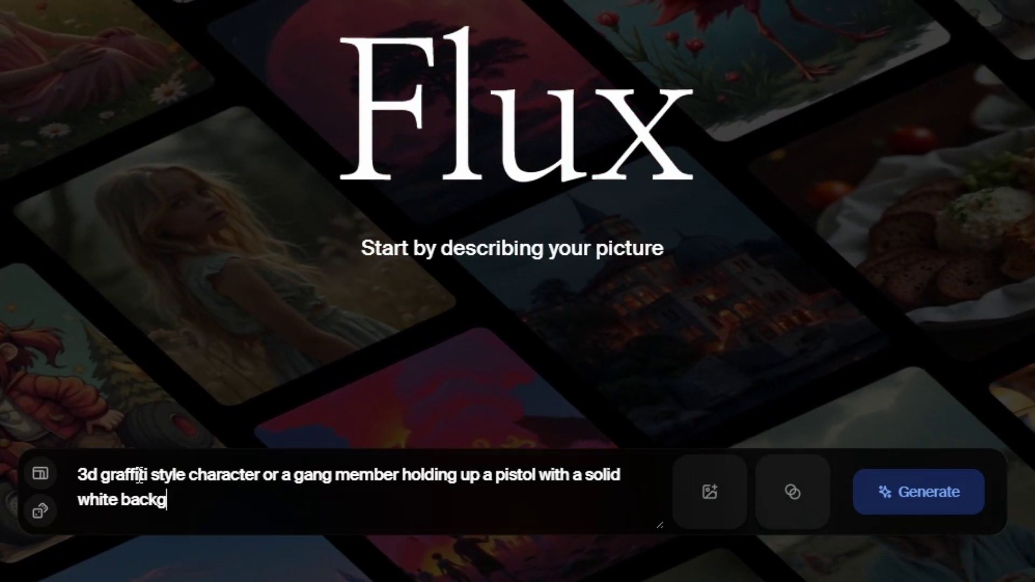
pyautogui.write('round')
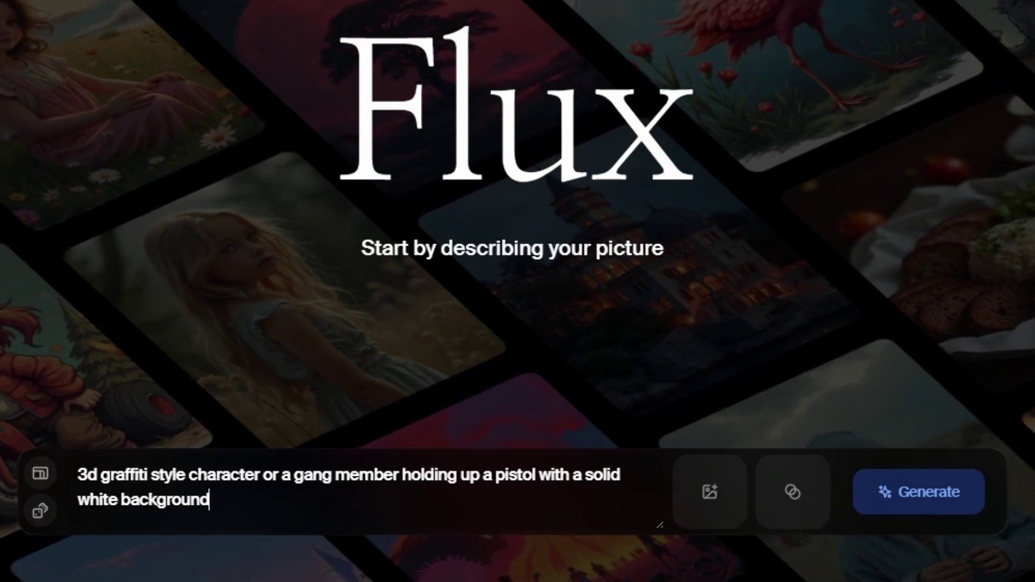
# Generate four gangster images, inspect the third one, and download the hooded gangster as a PNG
pyautogui.click(924, 488)
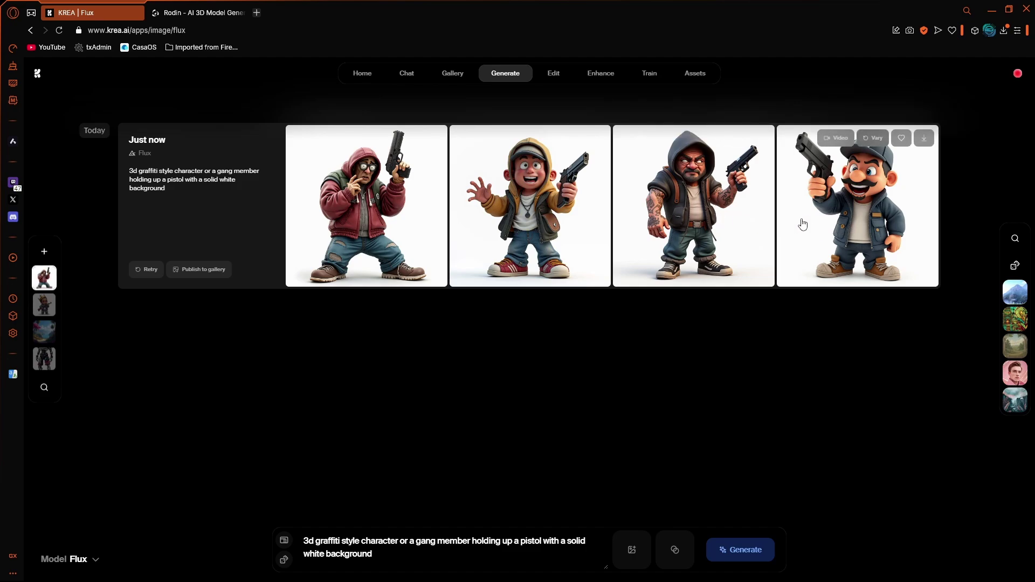
pyautogui.click(743, 224)
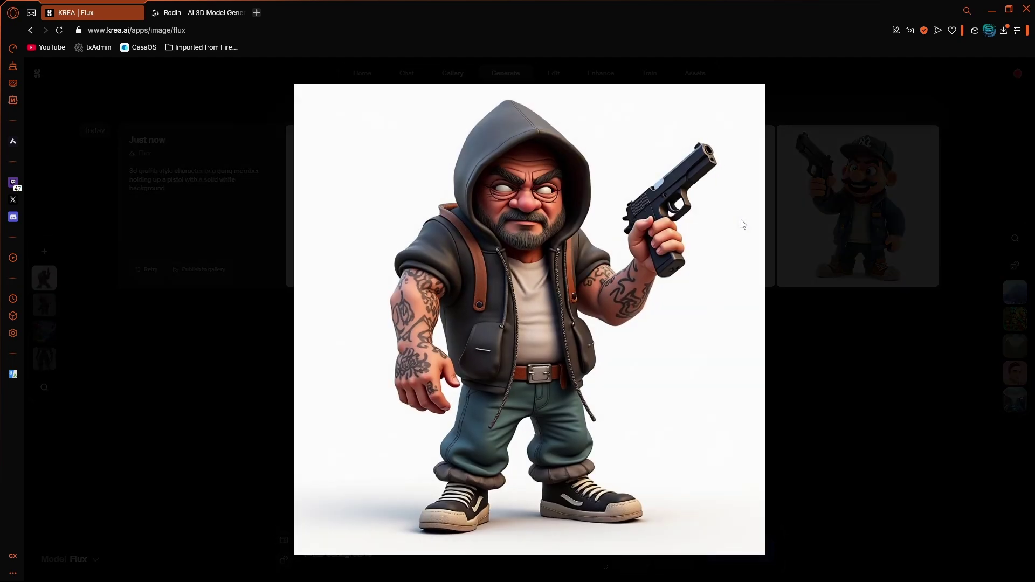
pyautogui.click(874, 390)
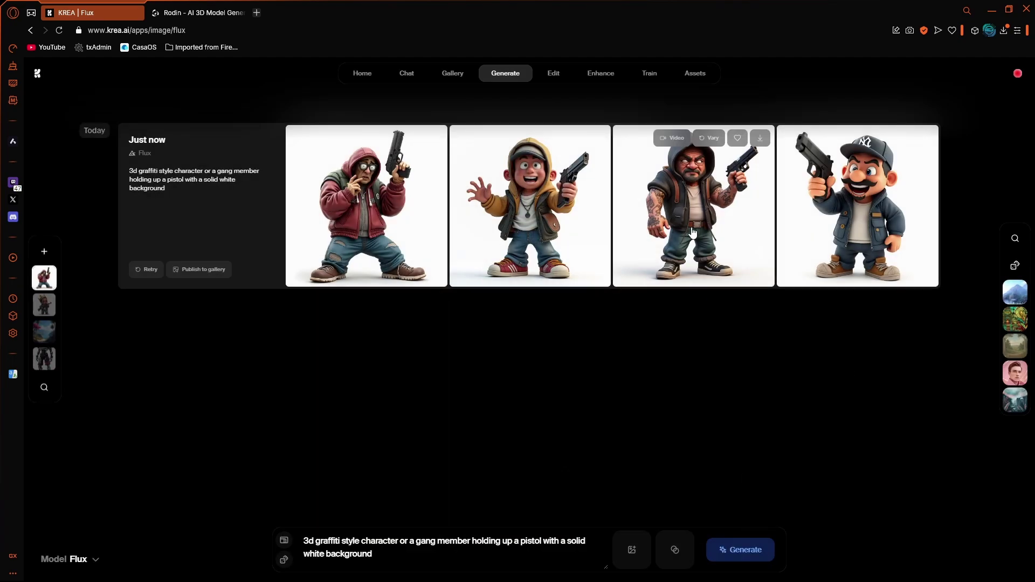
pyautogui.click(760, 138)
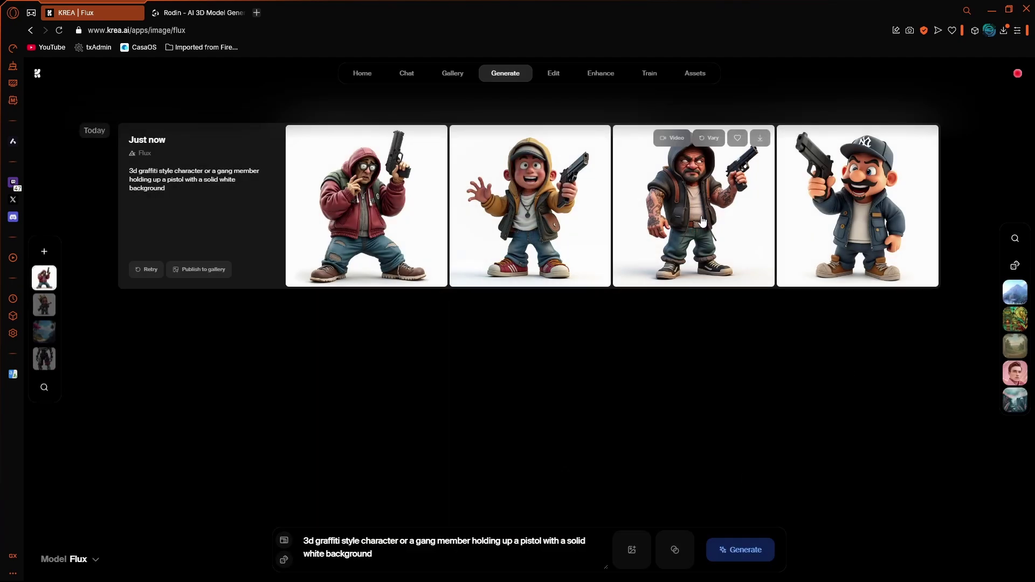
pyautogui.click(214, 13)
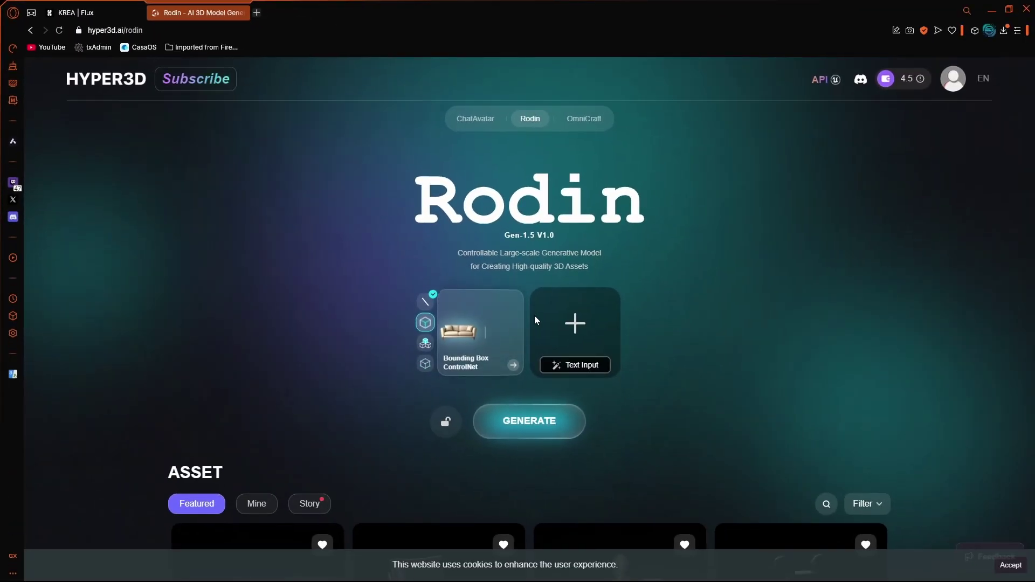
# Upload the downloaded gangster PNG to Rodin and generate a 3D model from it
pyautogui.click(912, 492)
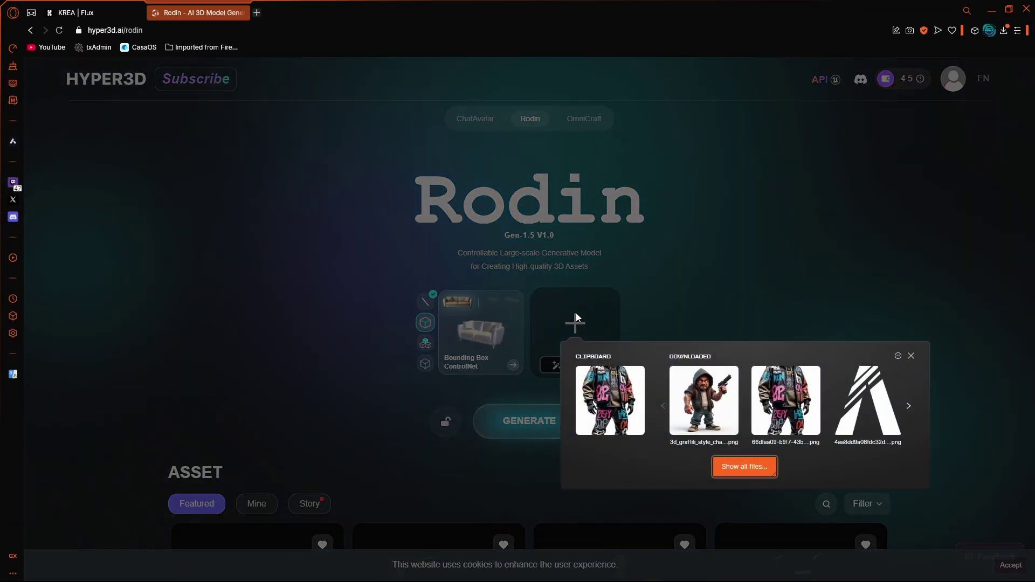
pyautogui.click(696, 406)
pyautogui.click(545, 429)
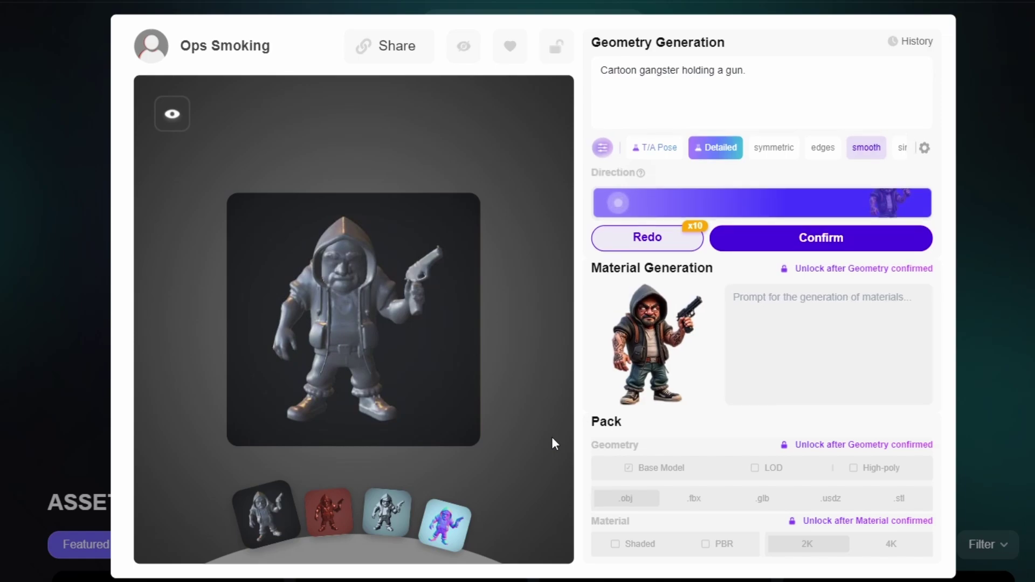
# Set the geometry options to Detailed on and T/A Pose off, and turn on edges
pyautogui.click(356, 361)
pyautogui.click(666, 150)
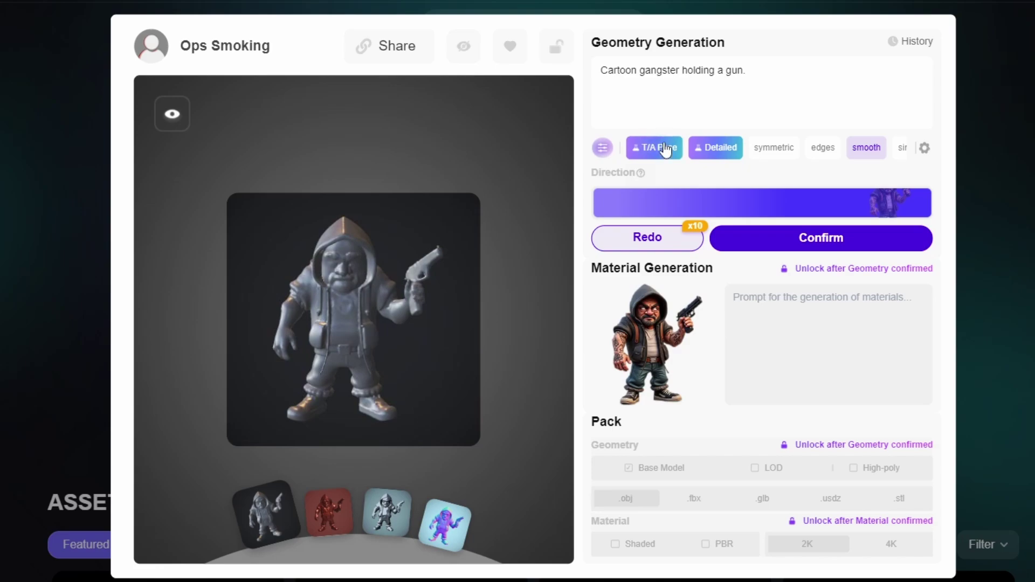
pyautogui.click(710, 152)
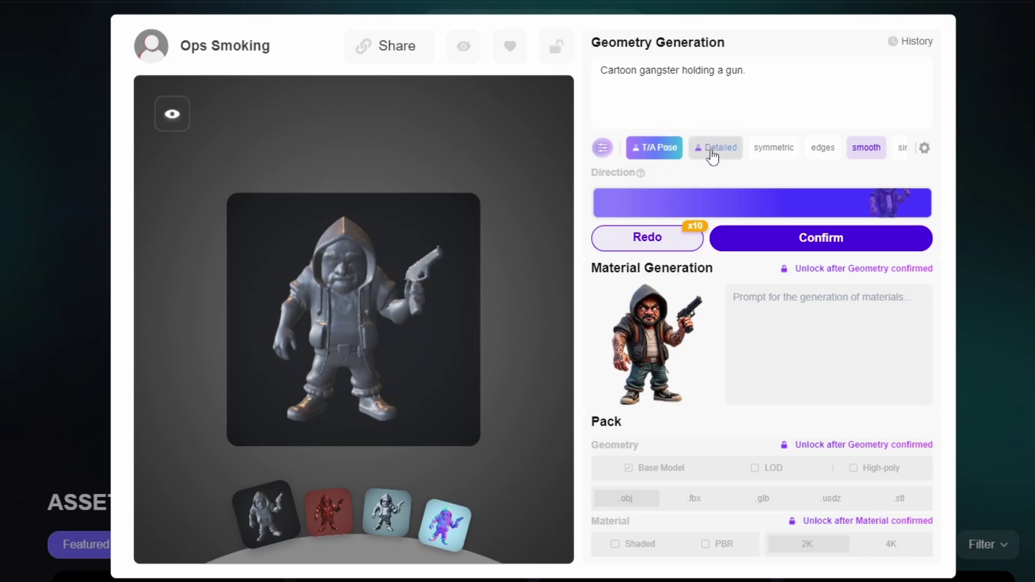
pyautogui.click(659, 148)
pyautogui.click(716, 148)
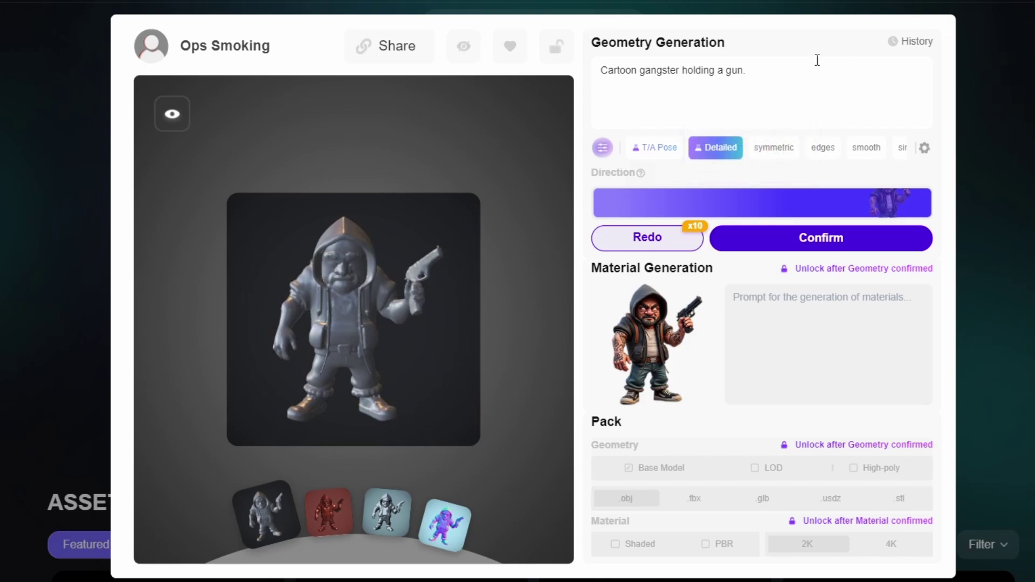
pyautogui.click(823, 148)
# Confirm the generated geometry and continue past the unsaved-changes warning
pyautogui.moveTo(618, 204)
pyautogui.click(798, 249)
pyautogui.click(863, 202)
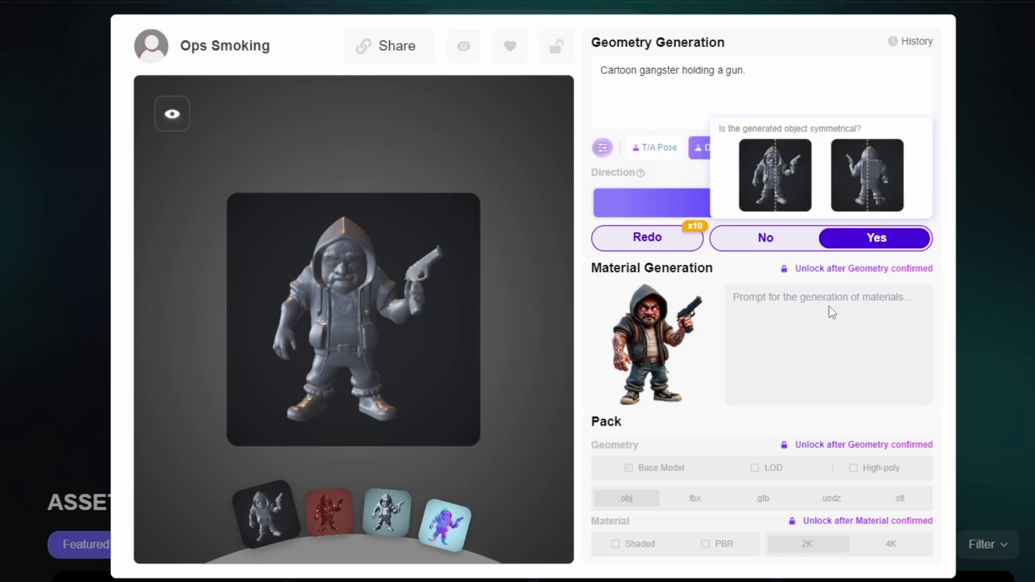
# Mark the gangster model as not symmetrical, then orbit to view the finished mesh from above
pyautogui.click(765, 238)
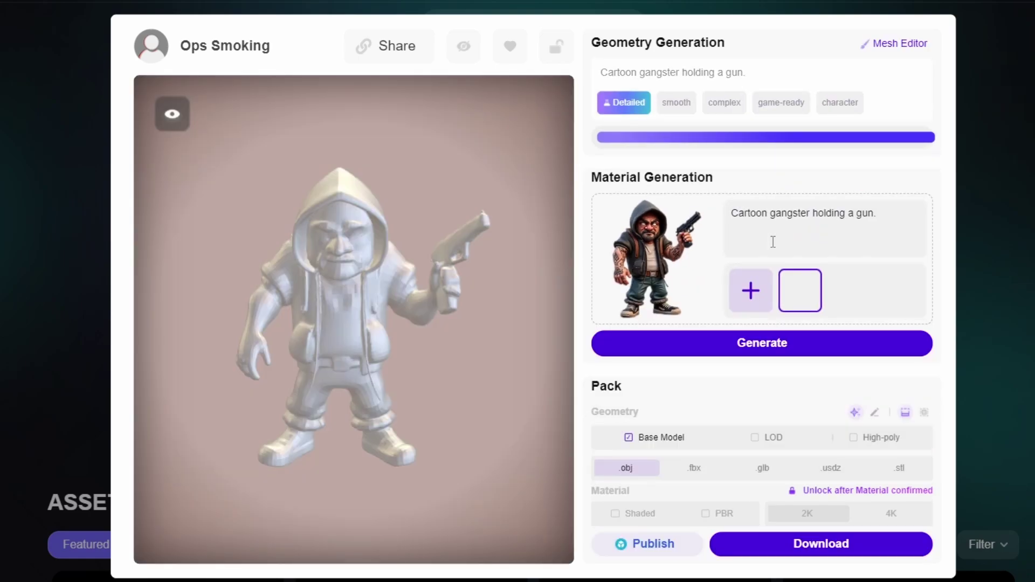
pyautogui.moveTo(289, 384); pyautogui.dragTo(286, 353)
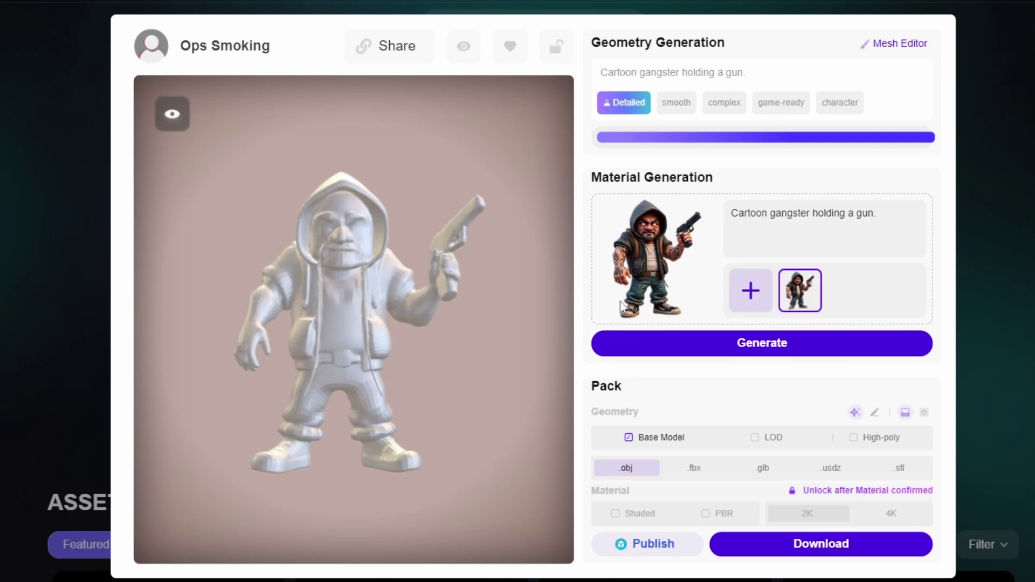
# Generate a colour texture for the gangster model and accept the result
pyautogui.moveTo(781, 351)
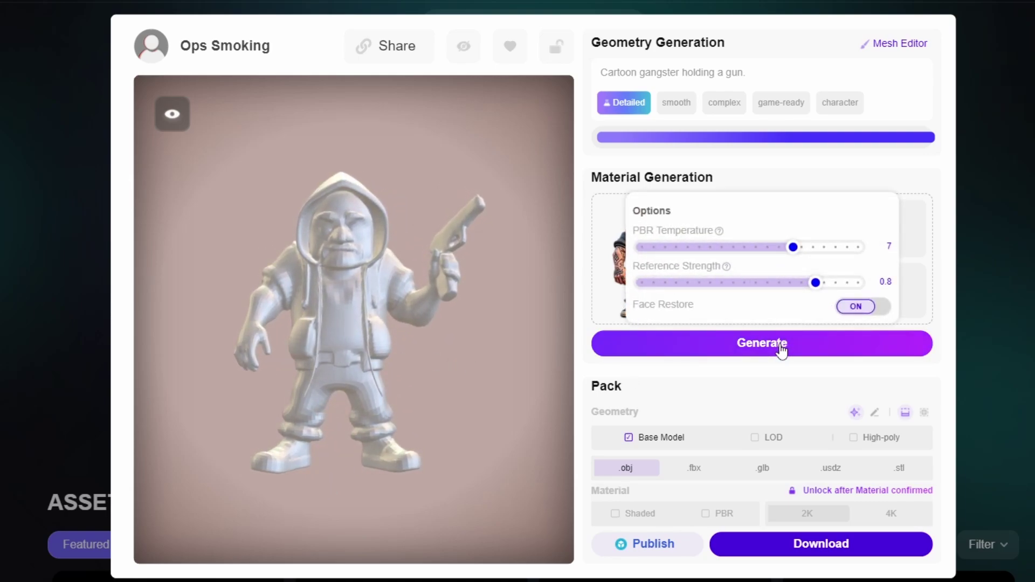
pyautogui.click(780, 347)
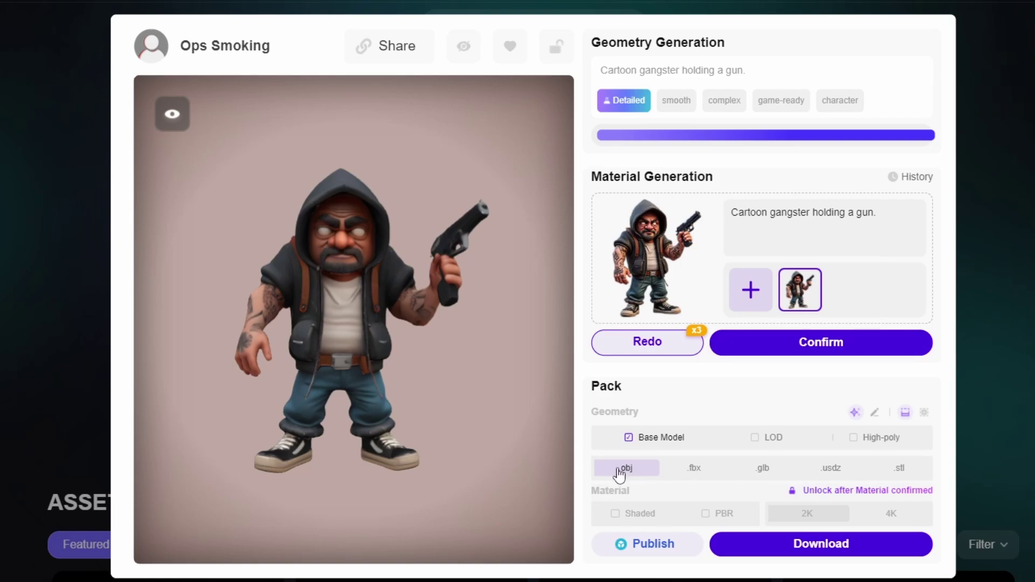
pyautogui.click(780, 352)
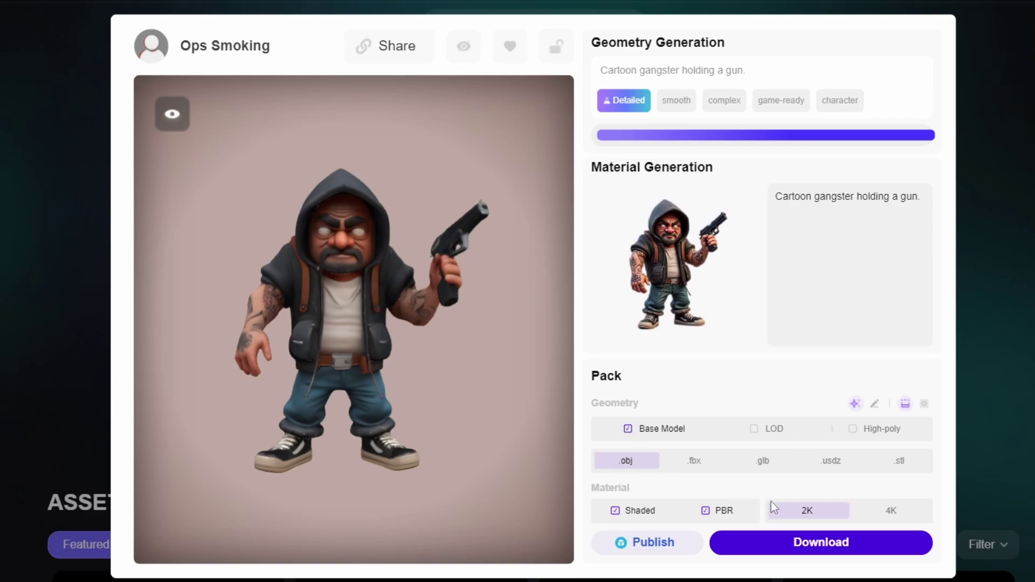
# Download the OBJ pack with 2K Shaded and PBR materials and extract the zip
pyautogui.click(787, 542)
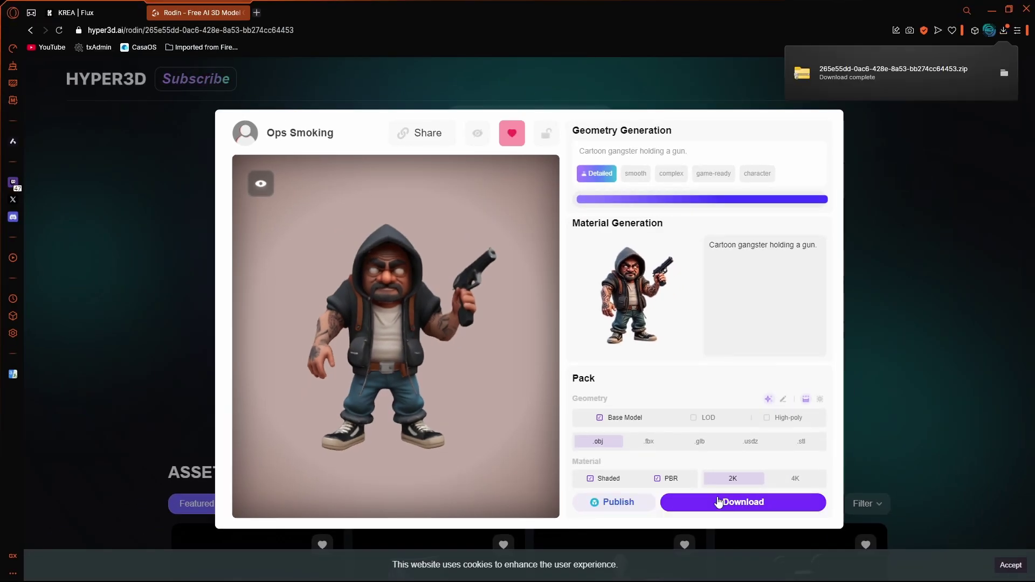
pyautogui.click(342, 61)
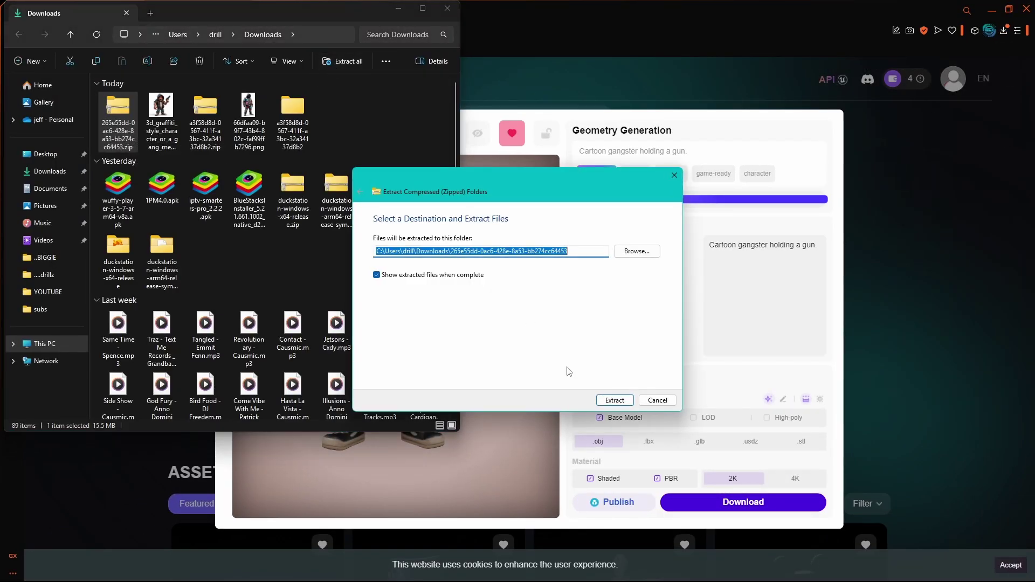
pyautogui.click(614, 402)
pyautogui.moveTo(223, 29); pyautogui.dragTo(537, 181)
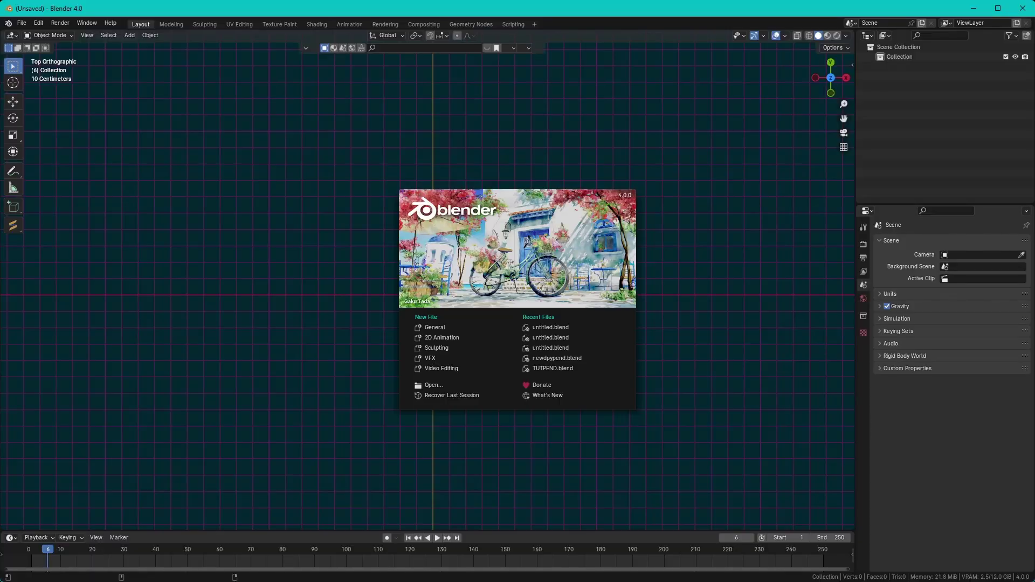
# Import base.obj from Downloads\abc\Shaded as a Wavefront OBJ into the empty scene
pyautogui.click(387, 307)
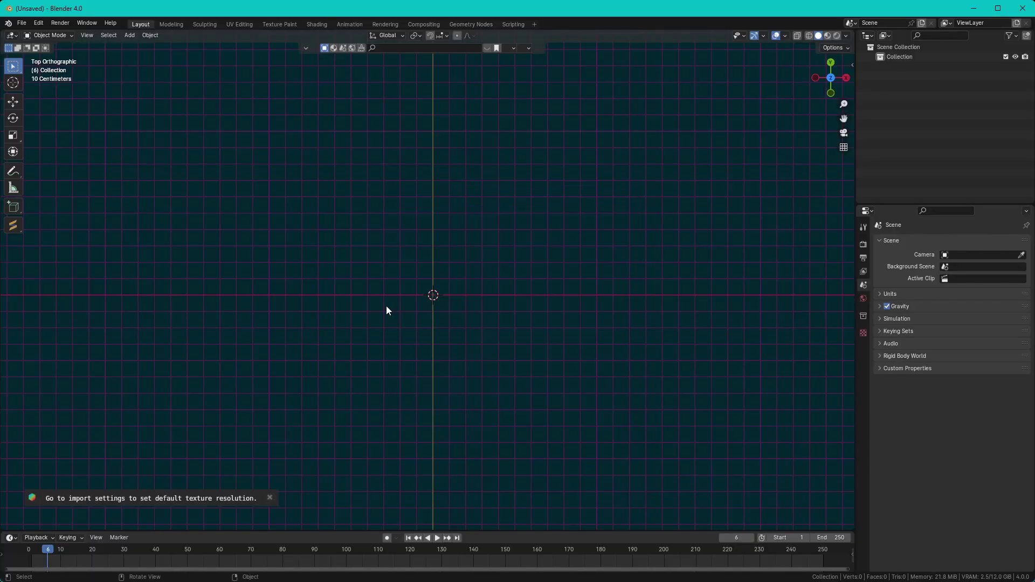
pyautogui.click(22, 24)
pyautogui.moveTo(59, 160)
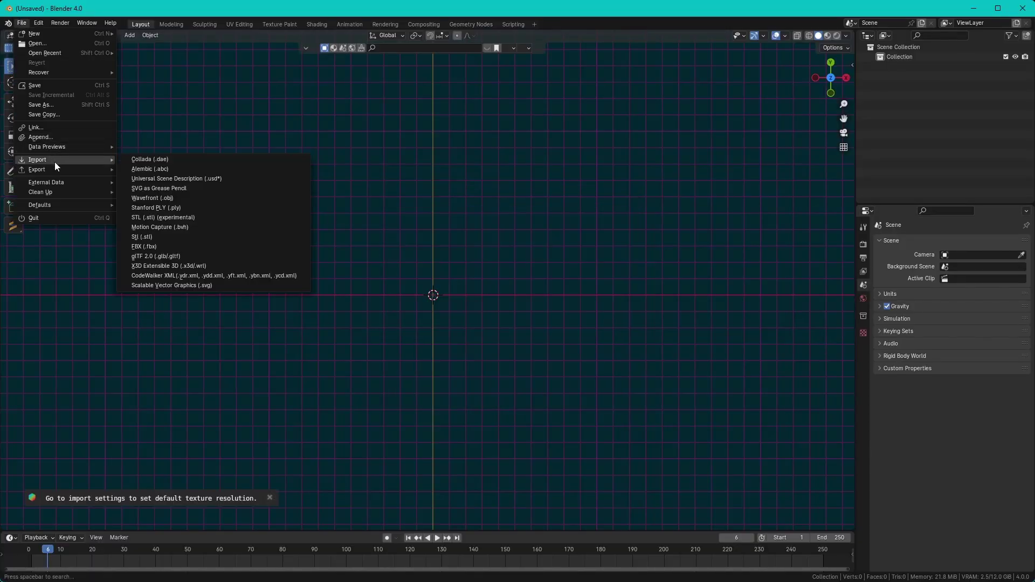
pyautogui.click(181, 199)
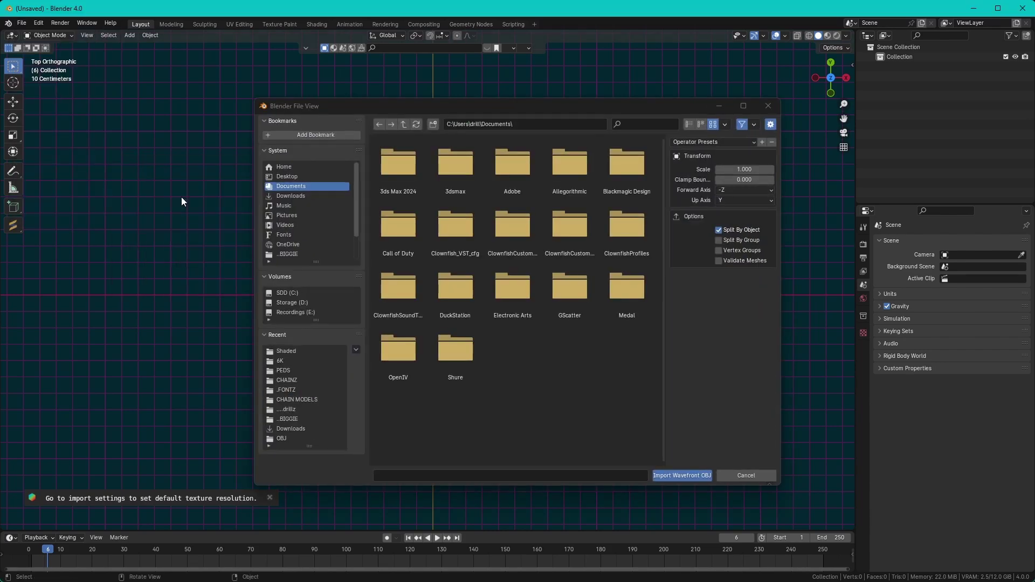
pyautogui.click(287, 197)
pyautogui.doubleClick(517, 170)
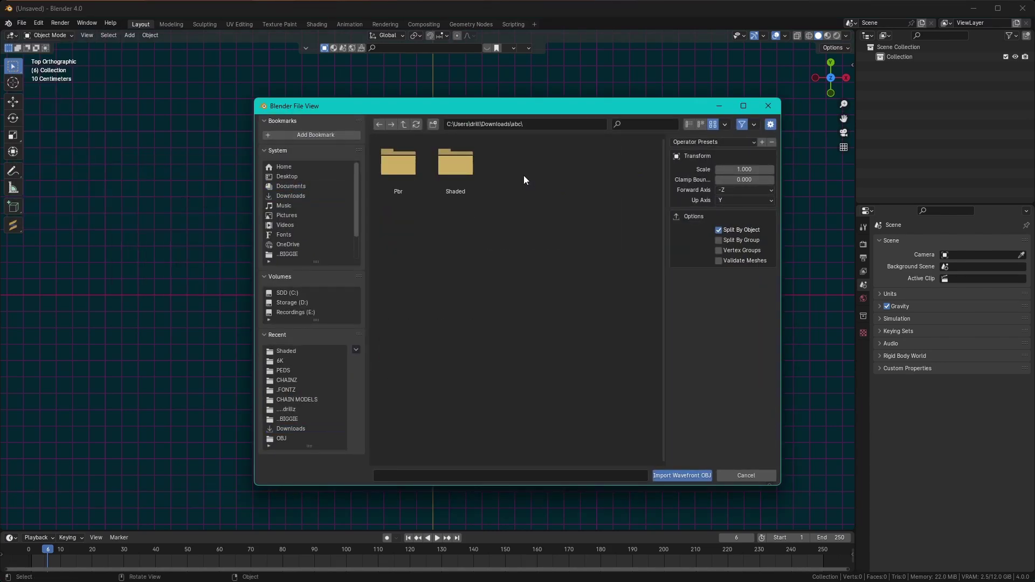
pyautogui.doubleClick(454, 171)
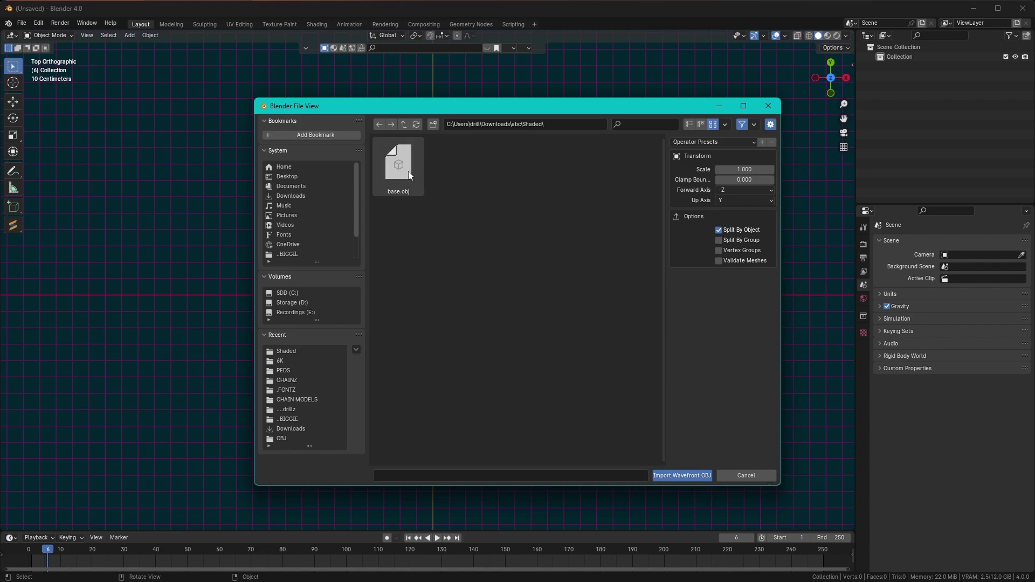
pyautogui.click(408, 171)
pyautogui.click(671, 474)
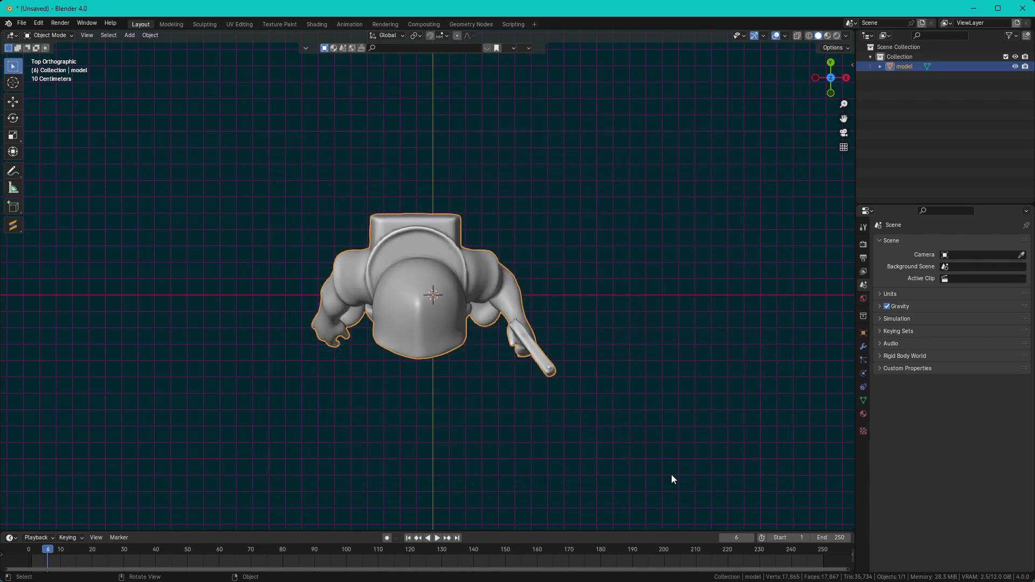
# View the character in perspective, zoomed in, and turn on the Statistics overlay
pyautogui.moveTo(618, 387); pyautogui.dragTo(613, 282)
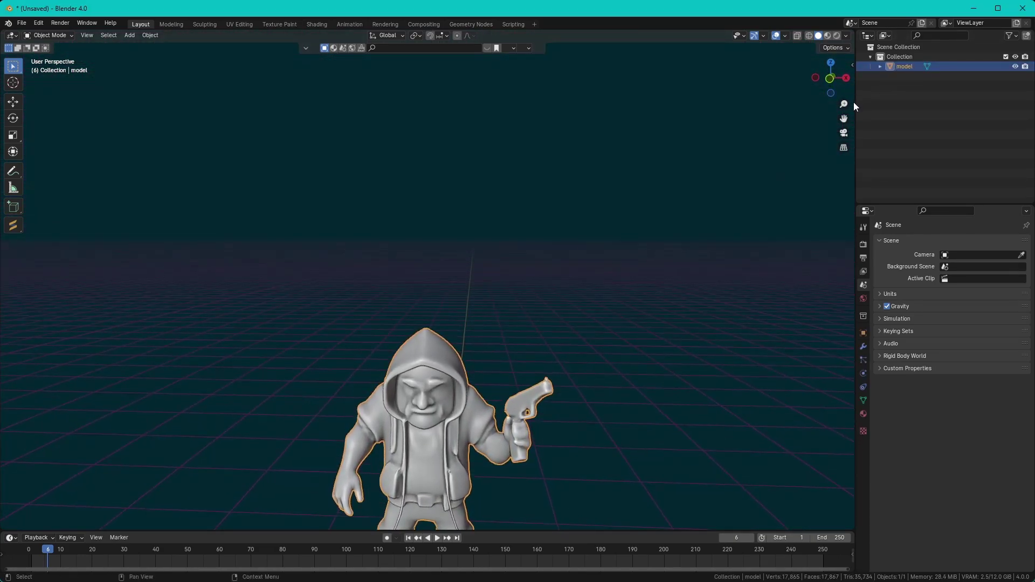
pyautogui.moveTo(854, 106); pyautogui.dragTo(752, 169)
pyautogui.click(785, 35)
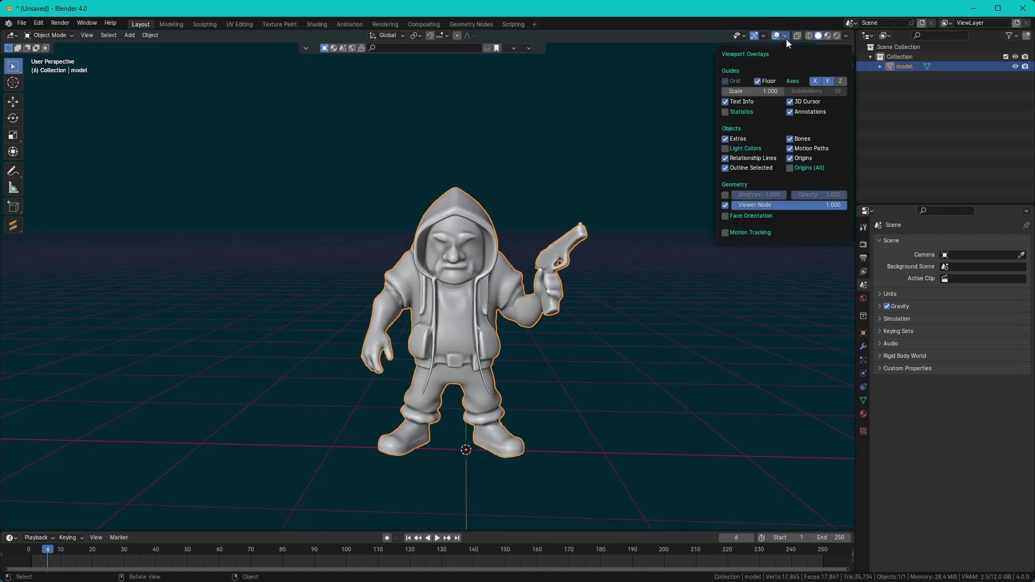
pyautogui.click(723, 112)
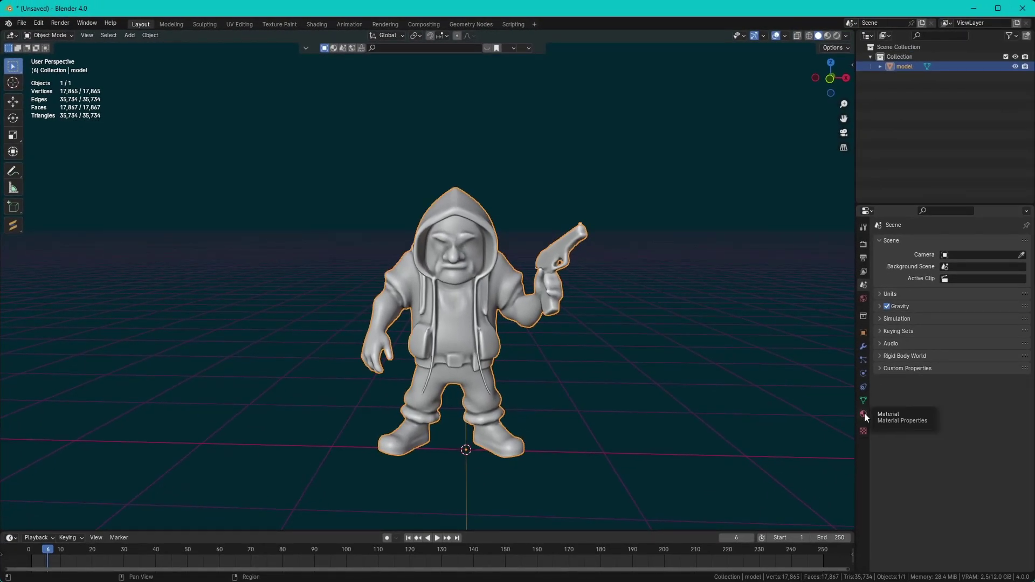
# Create a new material for the model with an Image Texture feeding Base Color
pyautogui.click(864, 413)
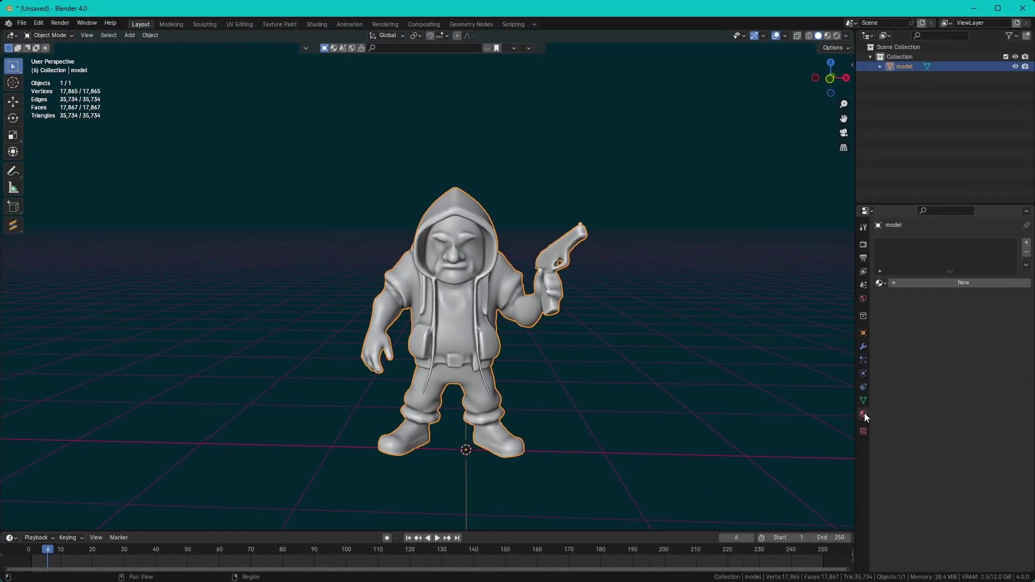
pyautogui.click(944, 283)
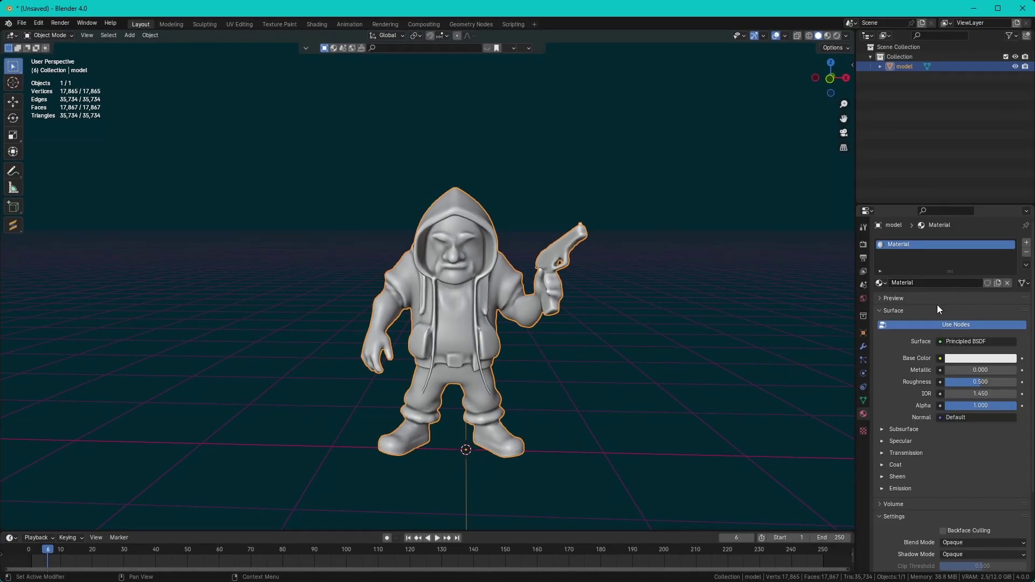
pyautogui.click(939, 358)
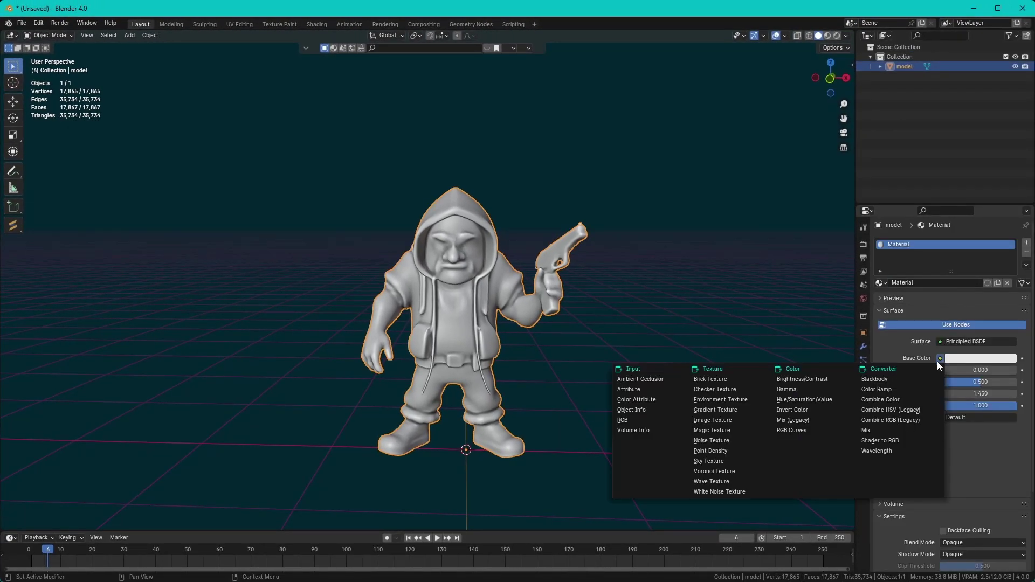
pyautogui.click(722, 420)
# Load shaded.png from the abc\Shaded folder and preview the textured gangster in Material Preview
pyautogui.click(970, 370)
pyautogui.doubleClick(569, 221)
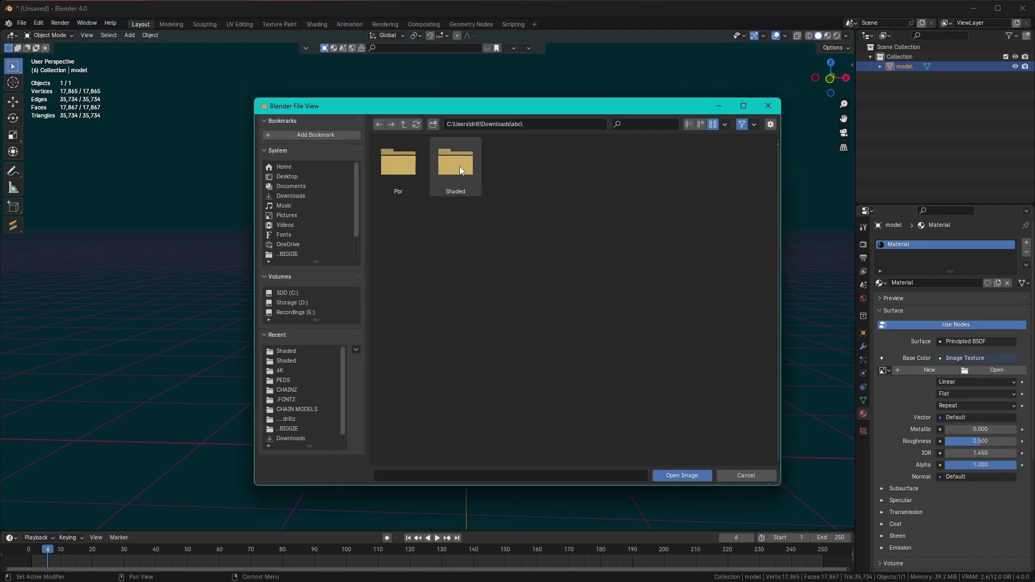
pyautogui.doubleClick(456, 164)
pyautogui.click(397, 164)
pyautogui.click(684, 475)
pyautogui.click(827, 35)
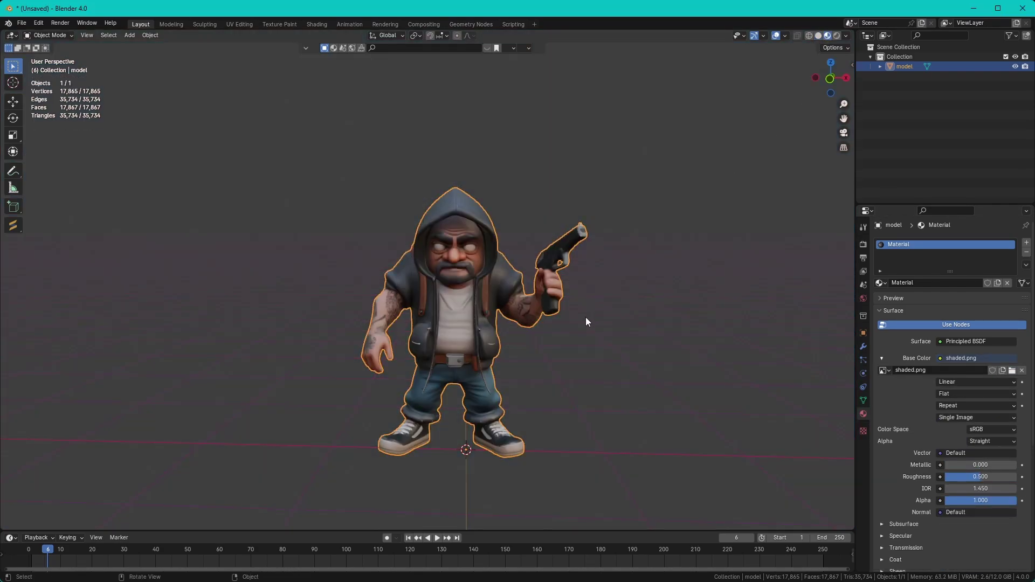
pyautogui.moveTo(587, 322)
pyautogui.mouseDown()
pyautogui.moveTo(671, 298)
pyautogui.moveTo(739, 299)
pyautogui.moveTo(596, 297)
pyautogui.moveTo(595, 312)
pyautogui.mouseUp()
pyautogui.click(604, 385)
pyautogui.scroll(-5, 603, 391)
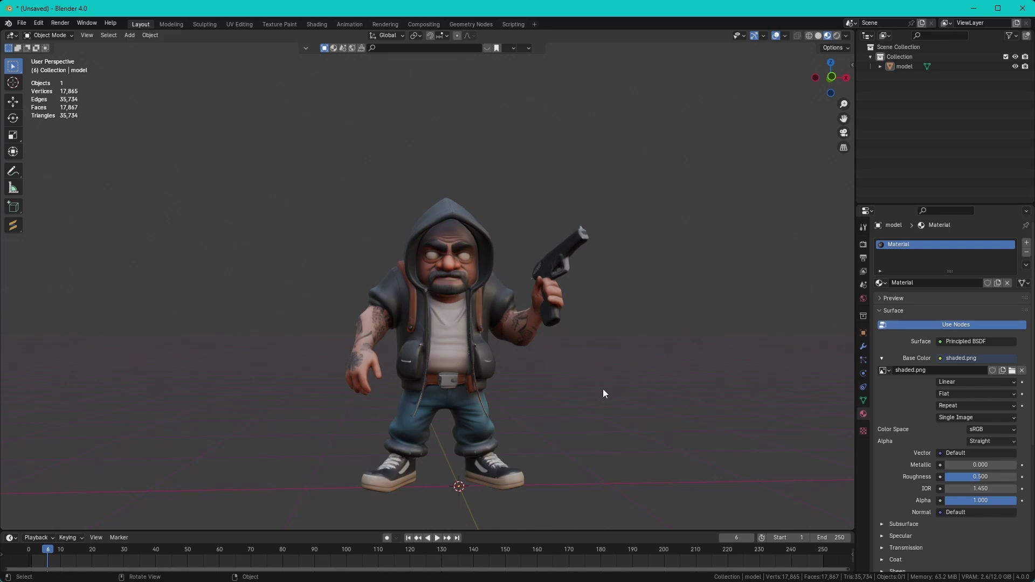
pyautogui.click(469, 354)
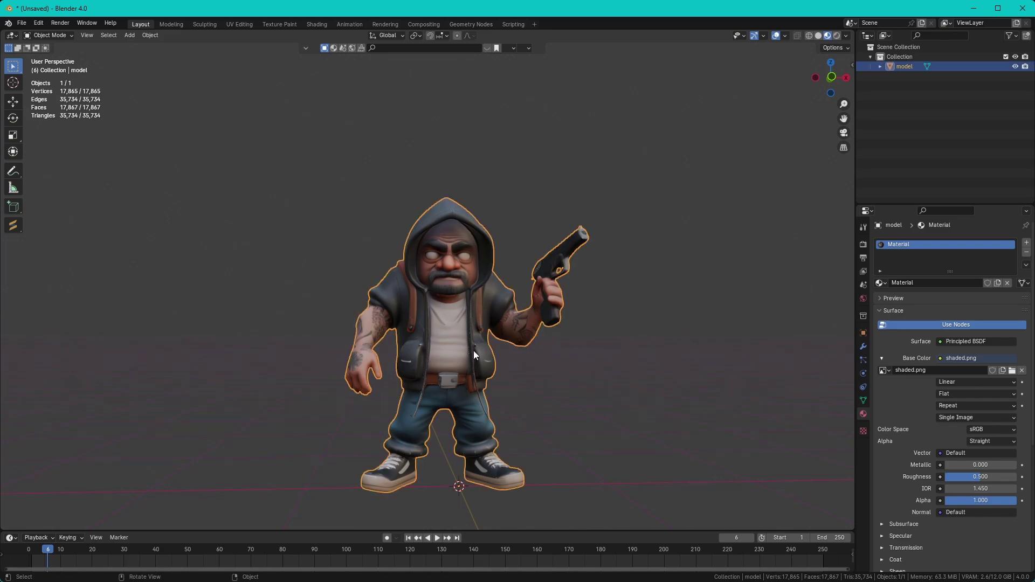
# Enter Edit Mode on the gangster model and inspect its 17,865-vertex mesh around the hood
pyautogui.press('Tab')
pyautogui.scroll(10, 611, 389)
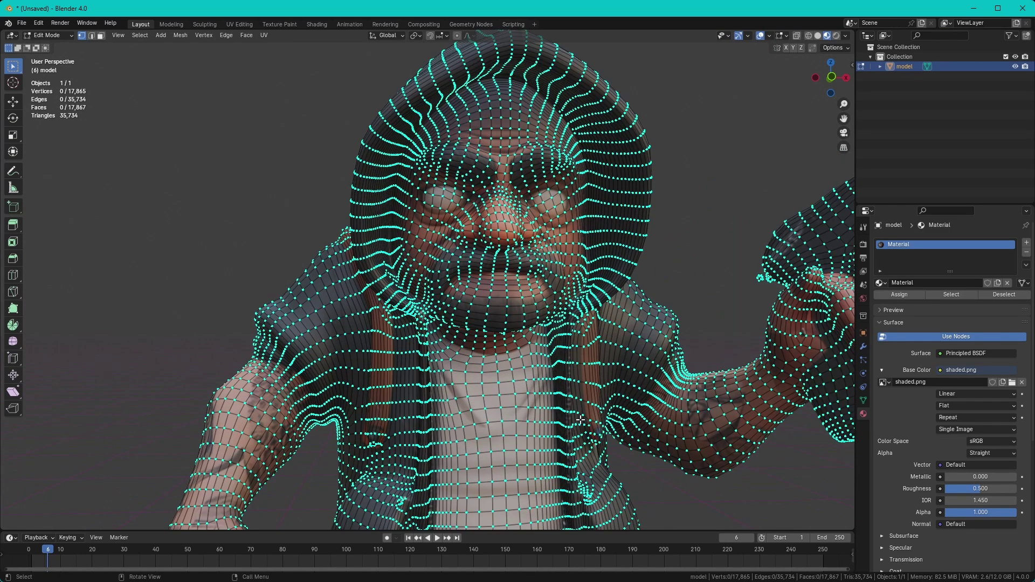
pyautogui.moveTo(534, 401); pyautogui.dragTo(668, 359)
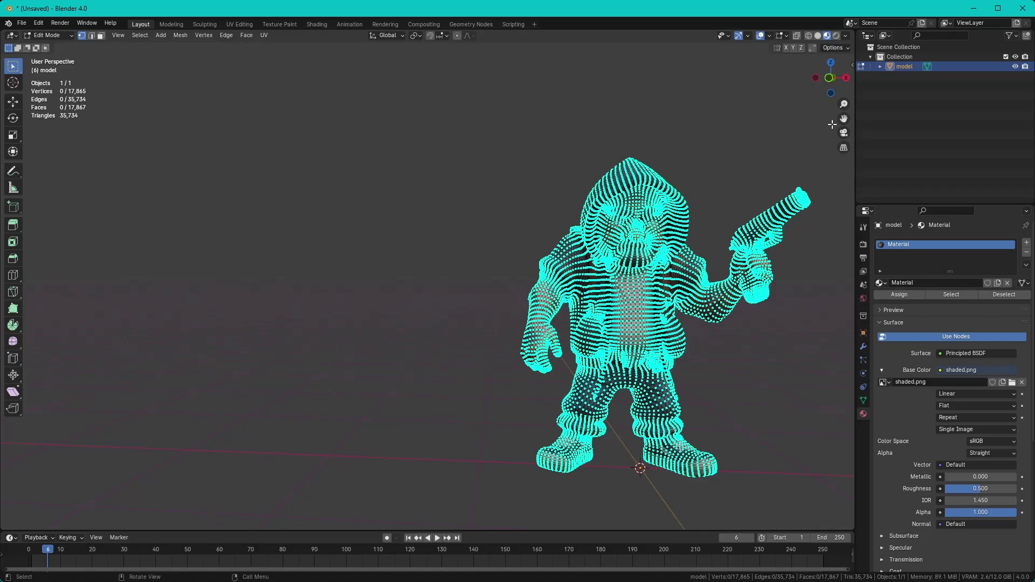
pyautogui.moveTo(844, 118); pyautogui.dragTo(713, 326)
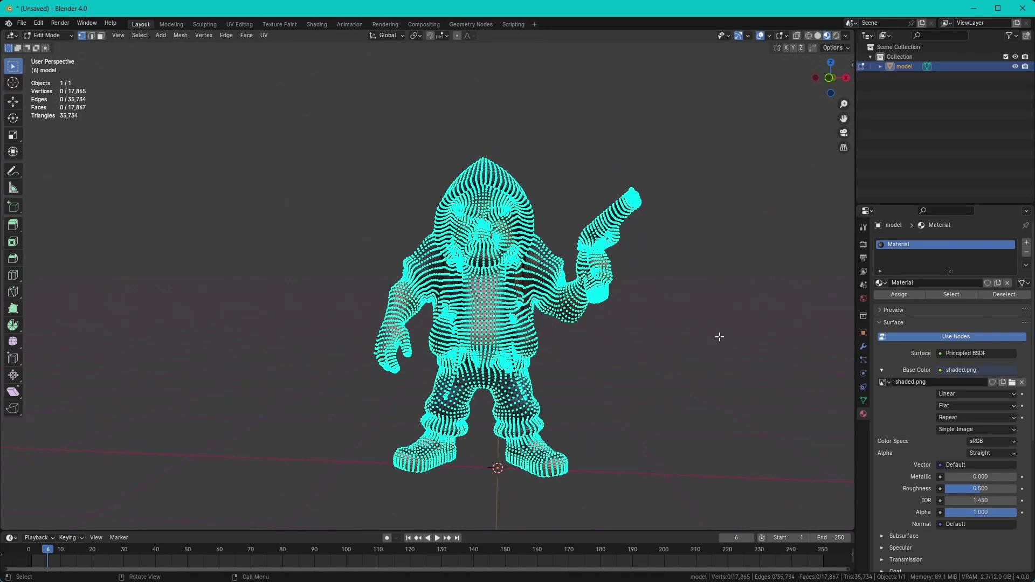